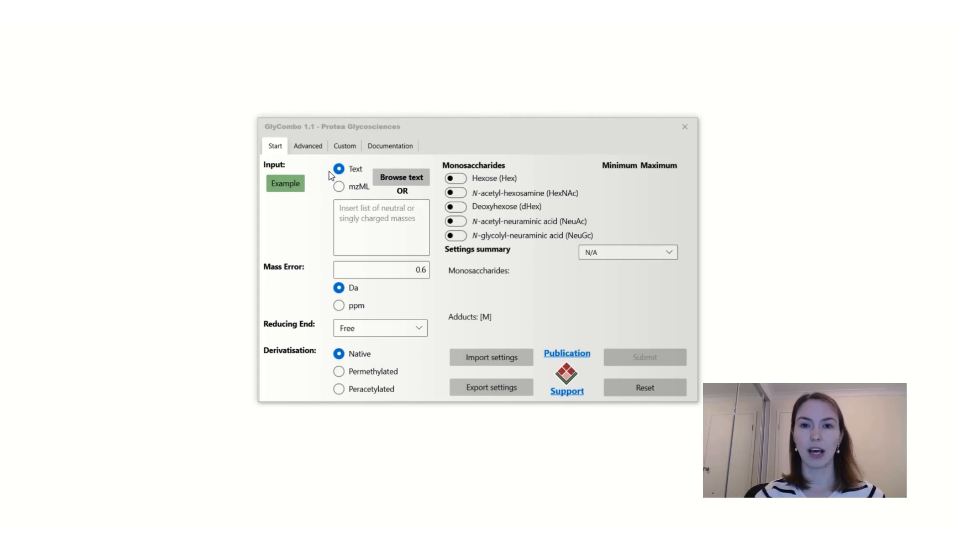
left_click(342, 218)
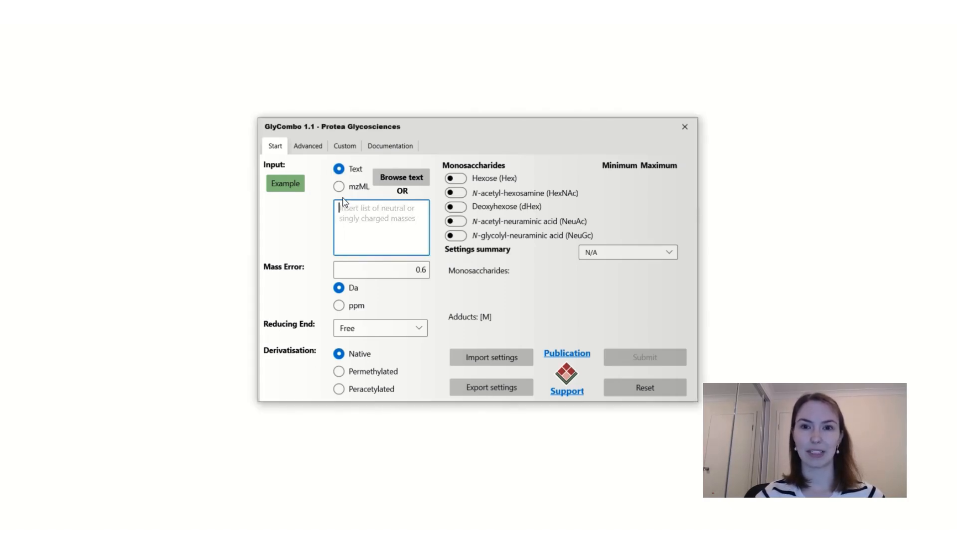
left_click(342, 190)
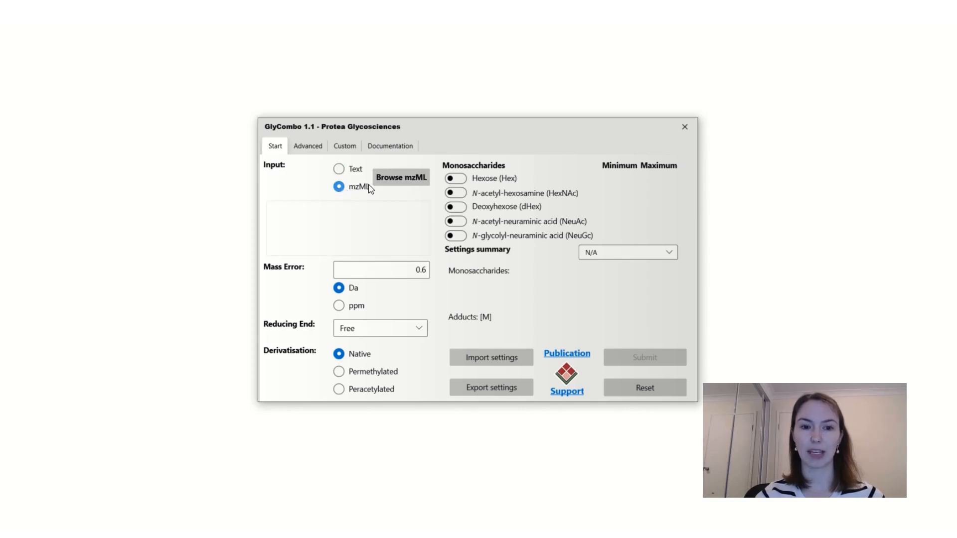
left_click(338, 171)
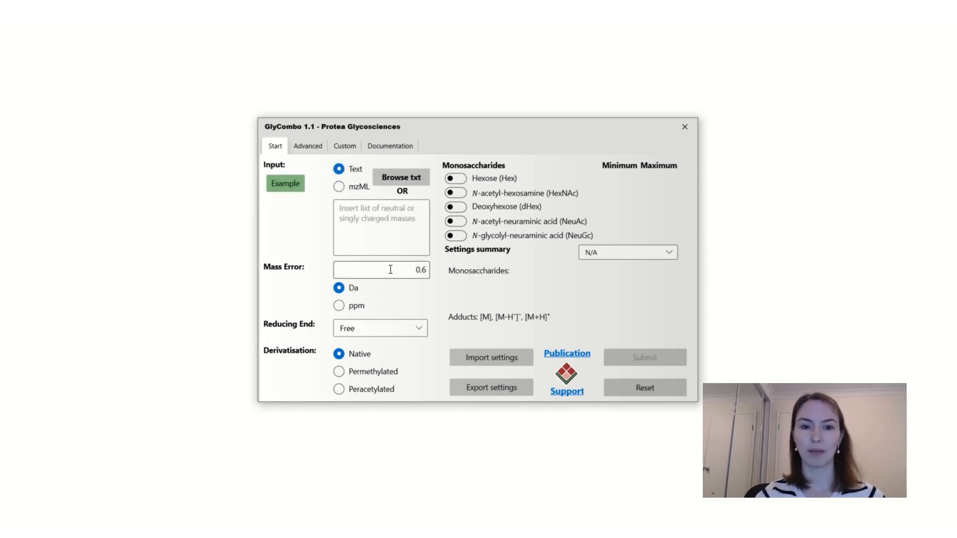
left_click(339, 306)
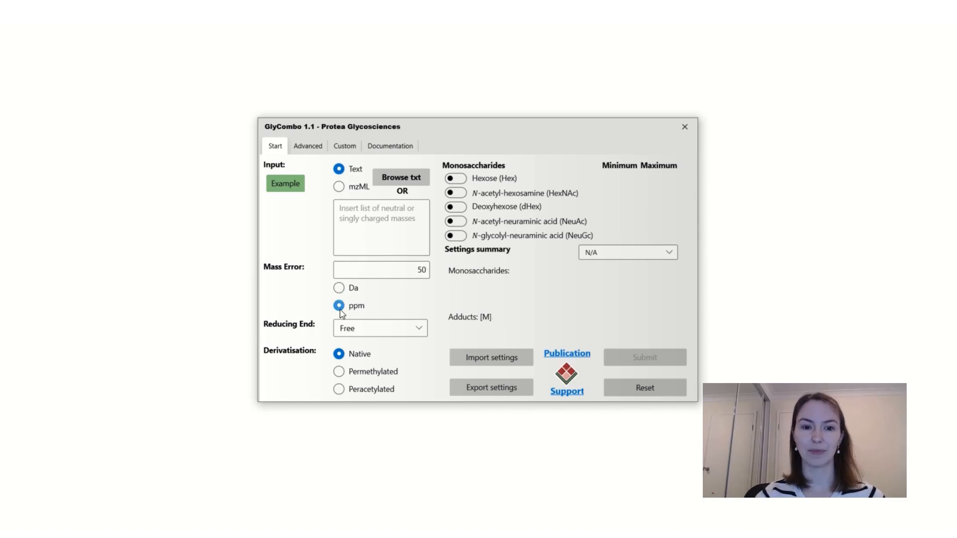
left_click(339, 288)
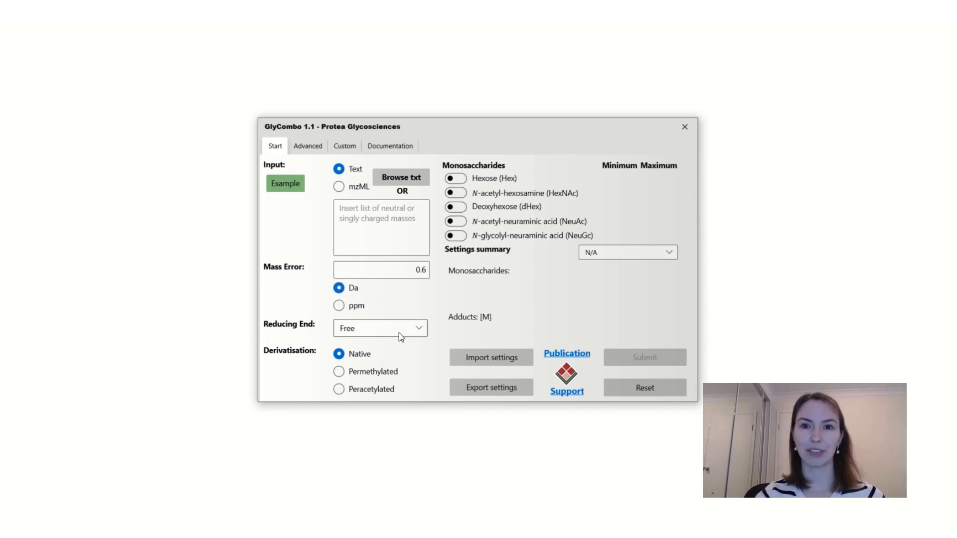
left_click(420, 329)
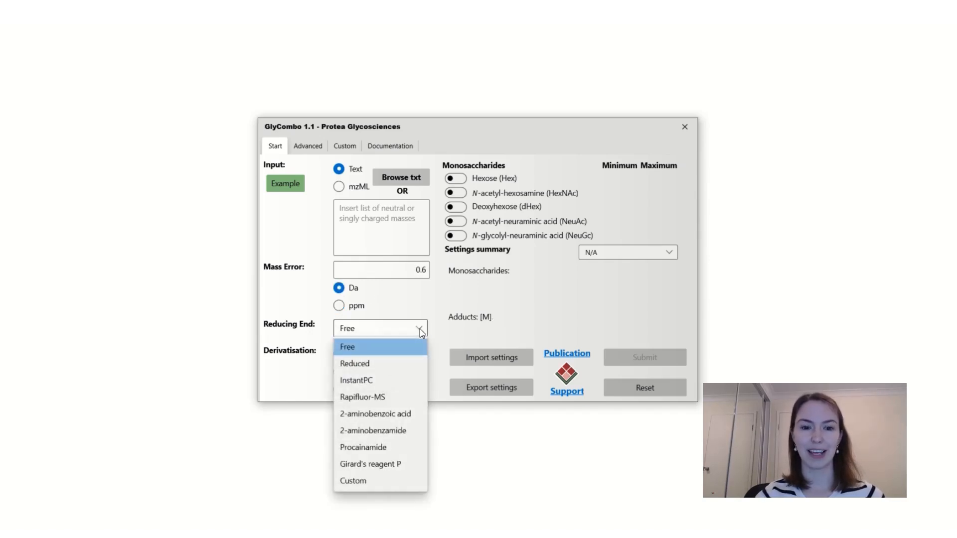
left_click(421, 329)
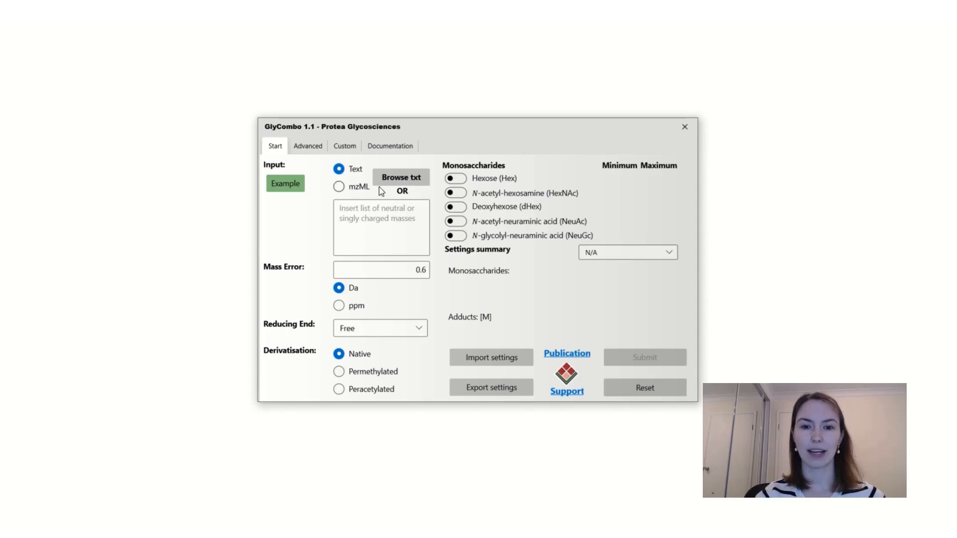
Enable Hexose (Hex) and set its range from minimum 1 to maximum 5.
left_click(457, 179)
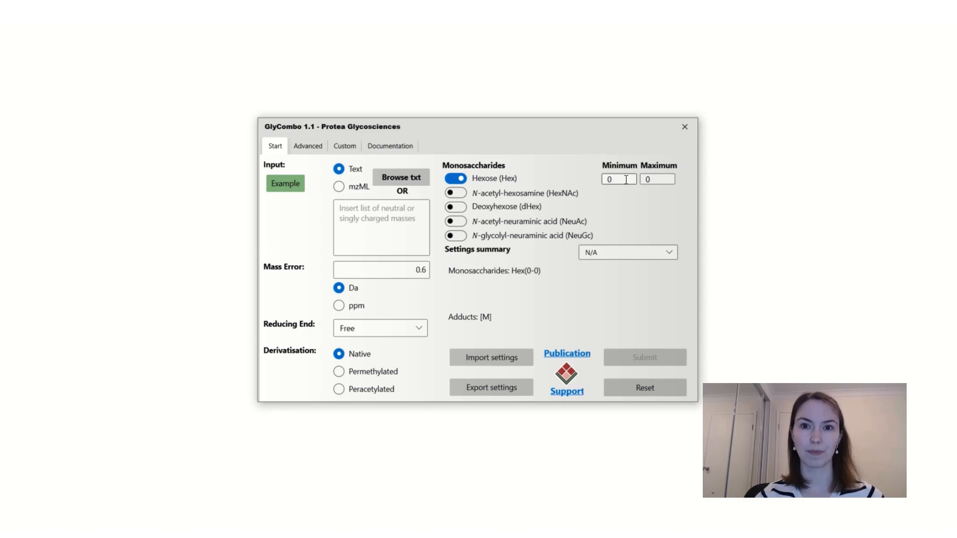
double_click(611, 179)
type("1")
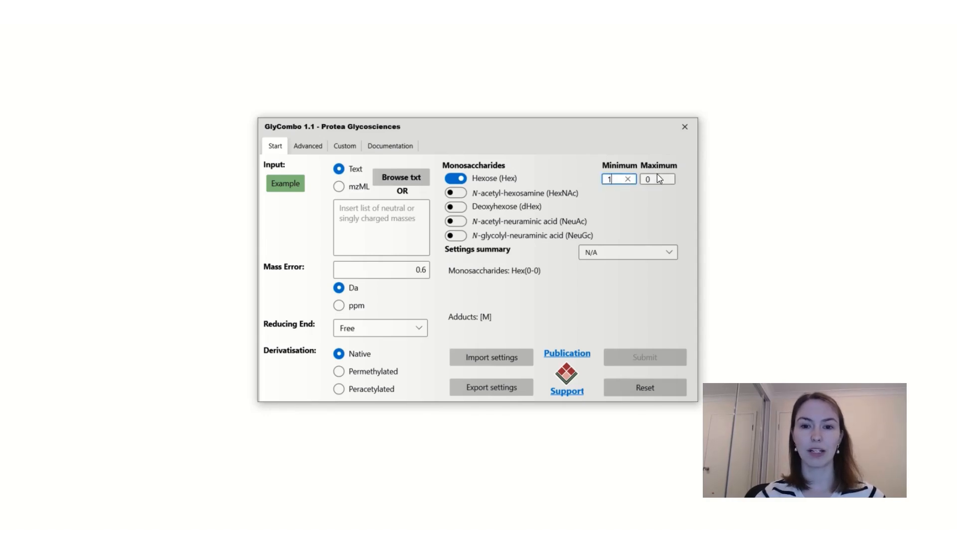
double_click(657, 179)
type("5")
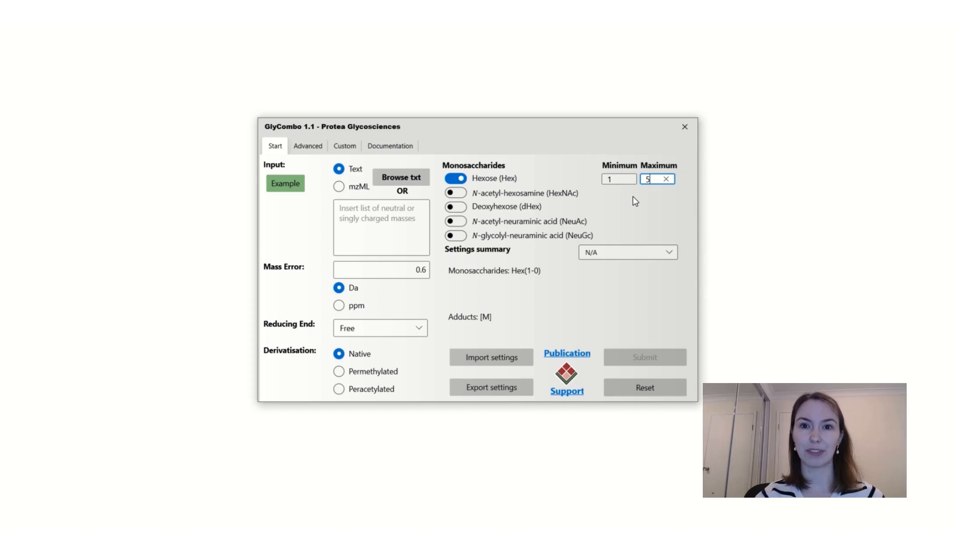
Try the Mammal N-glycan settings preset and revert the preset to N/A.
left_click(608, 253)
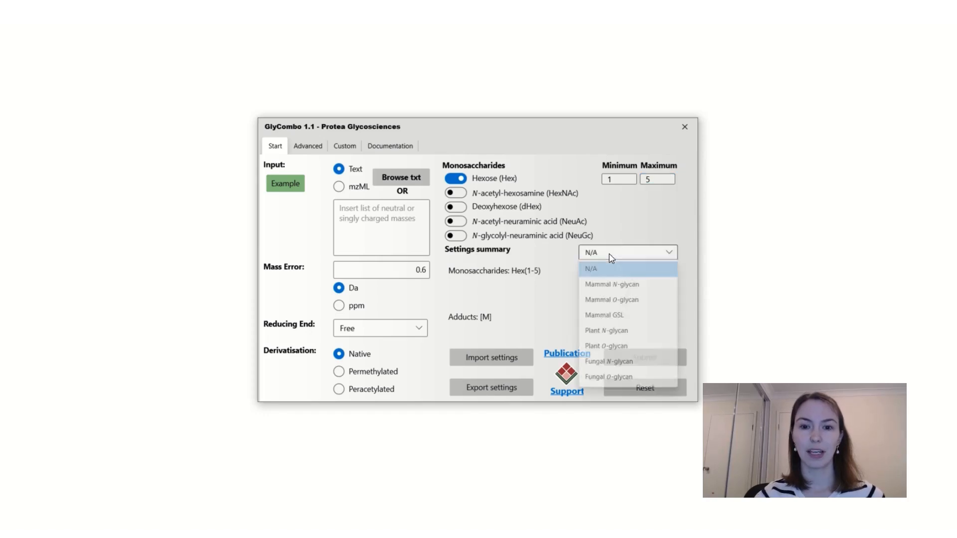
left_click(627, 290)
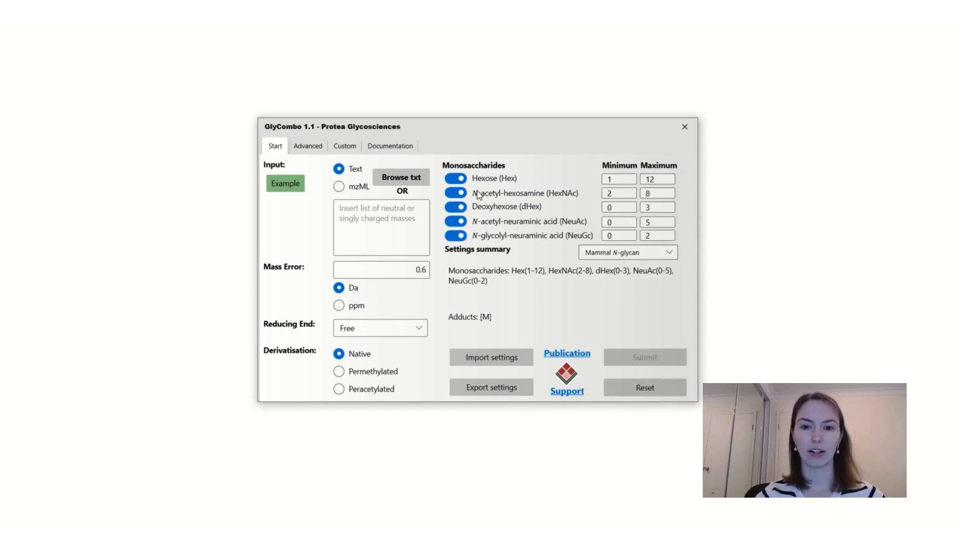
left_click(609, 259)
left_click(611, 269)
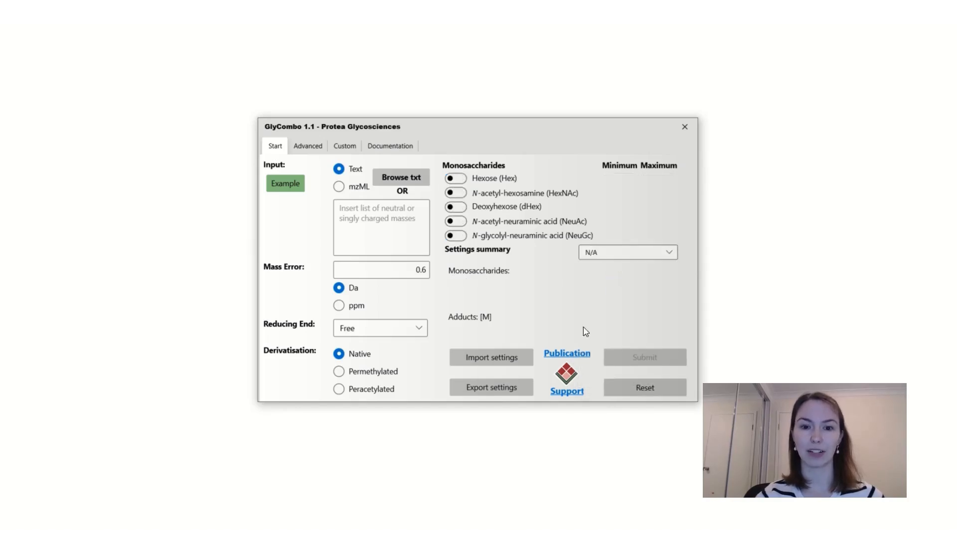
Browse the Advanced, Custom and Documentation tabs, then return to the Start tab.
left_click(310, 151)
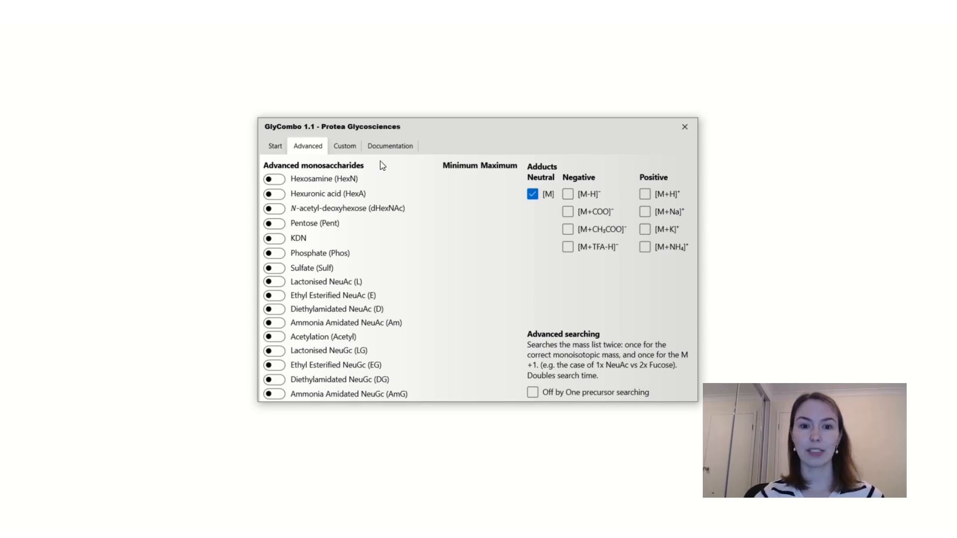
left_click(340, 149)
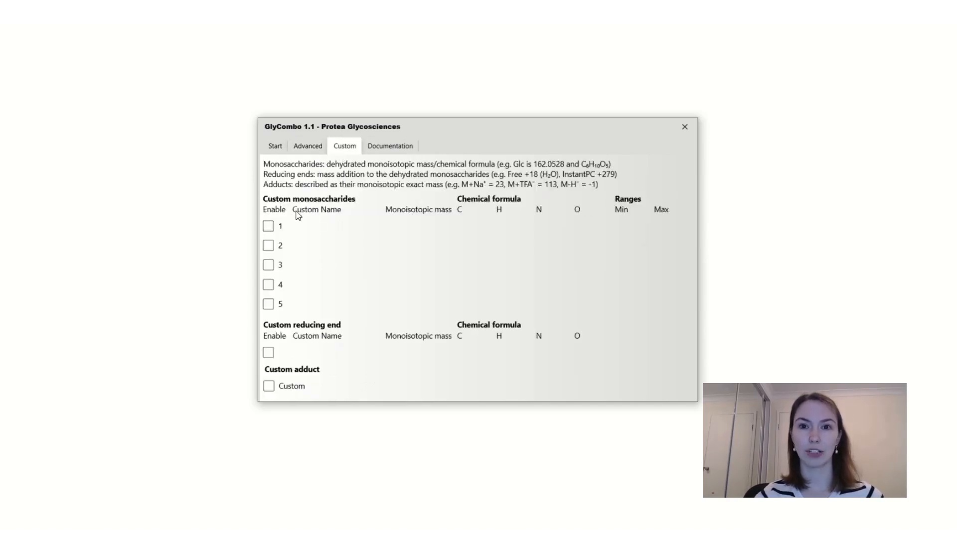
left_click(269, 225)
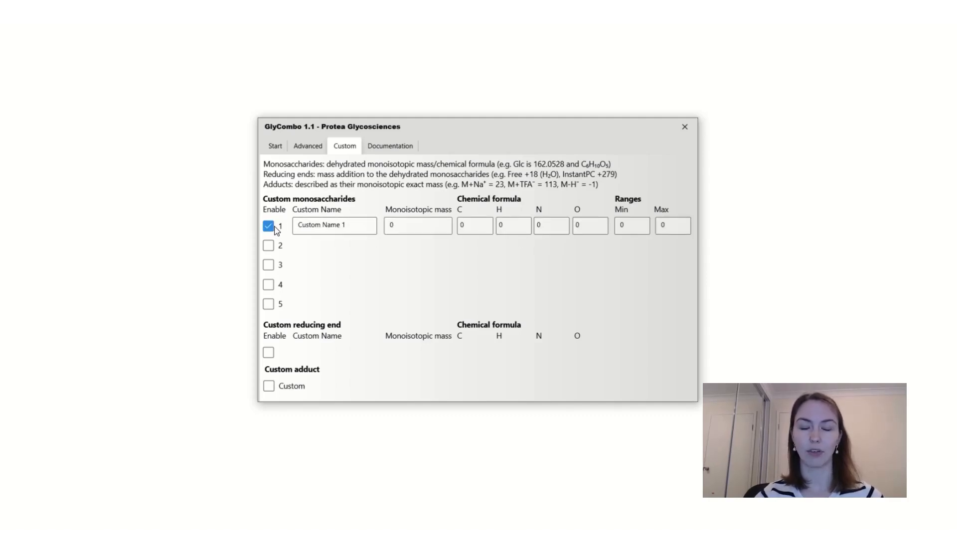
left_click(269, 227)
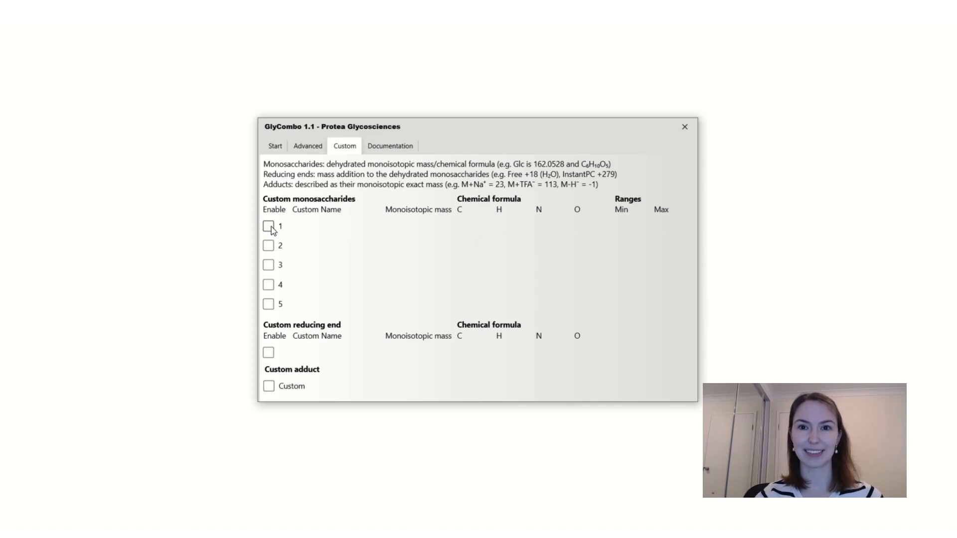
left_click(387, 151)
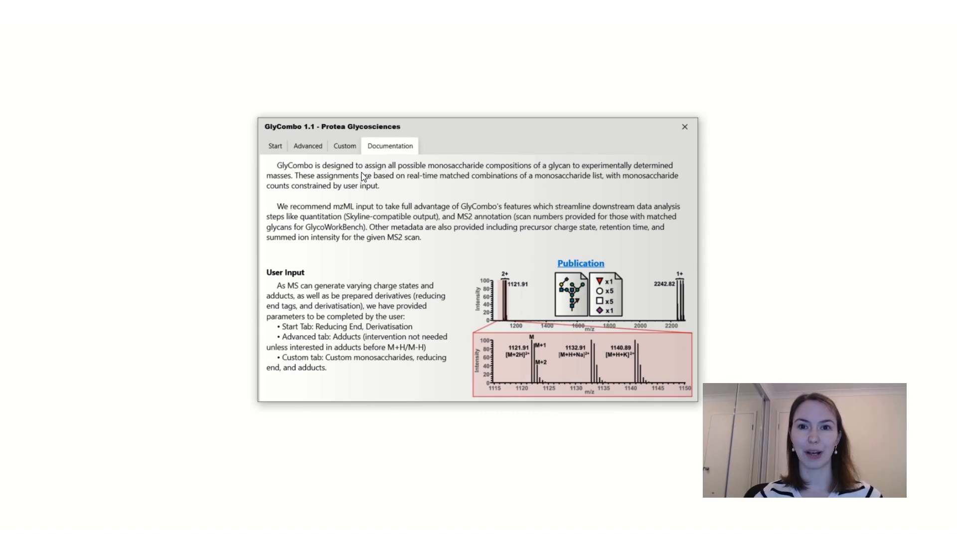
left_click(594, 266)
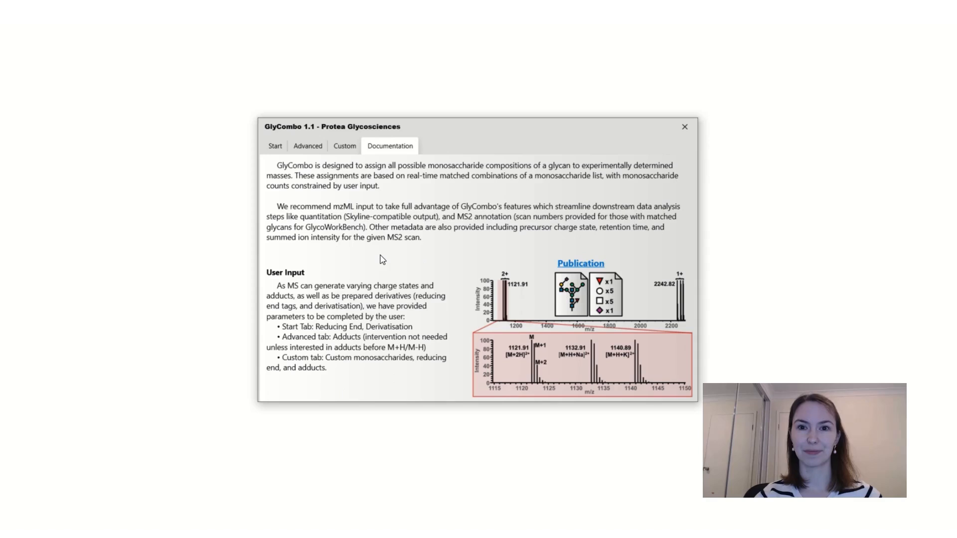
left_click(273, 147)
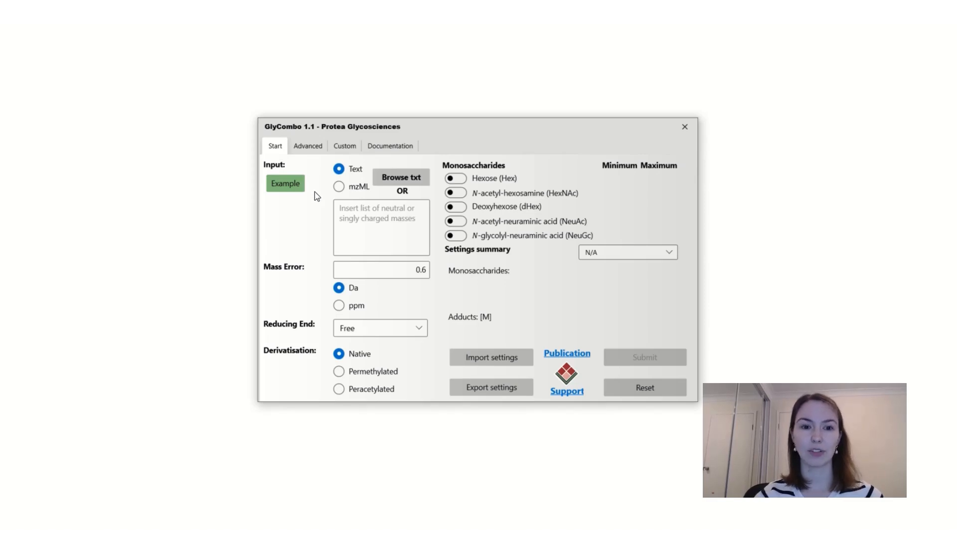
Load the example mass list with its preset search parameters and review the filled-in settings.
left_click(282, 185)
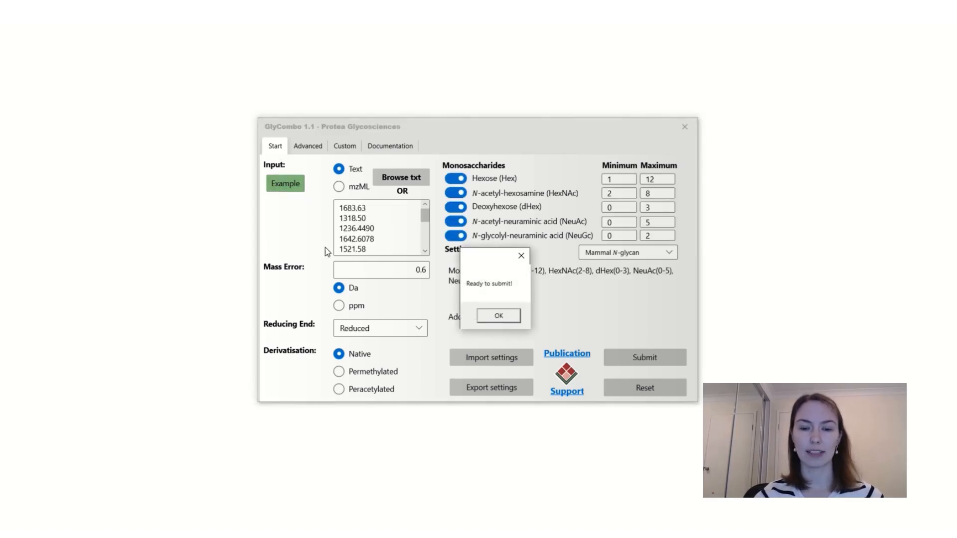
left_click(513, 319)
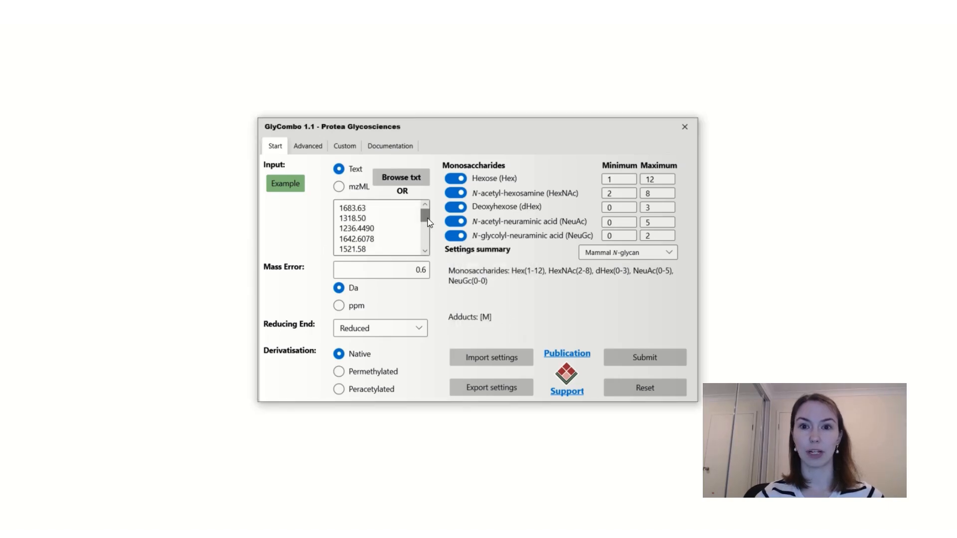
mouse_move(430, 223)
left_mouse_down()
mouse_move(427, 249)
mouse_move(431, 220)
left_mouse_up()
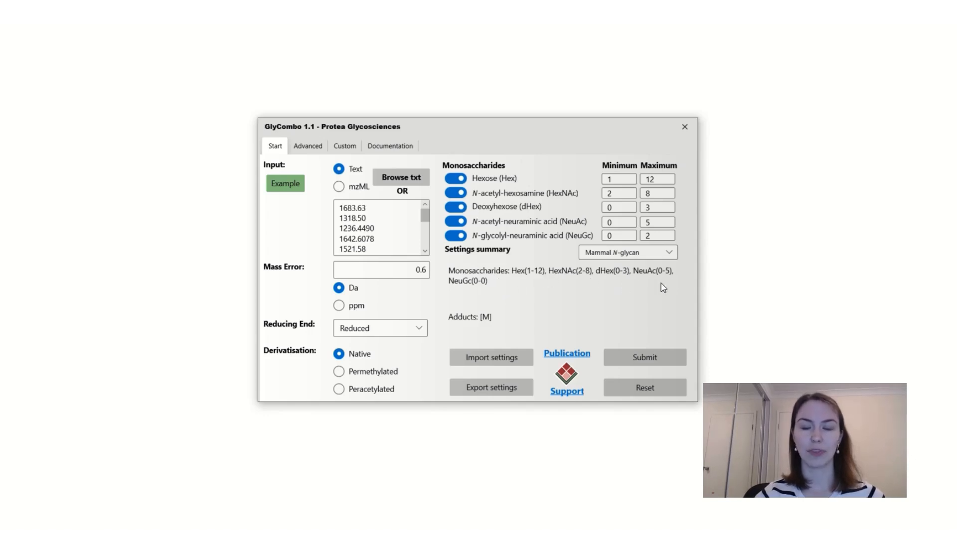
left_click(313, 151)
left_click(276, 149)
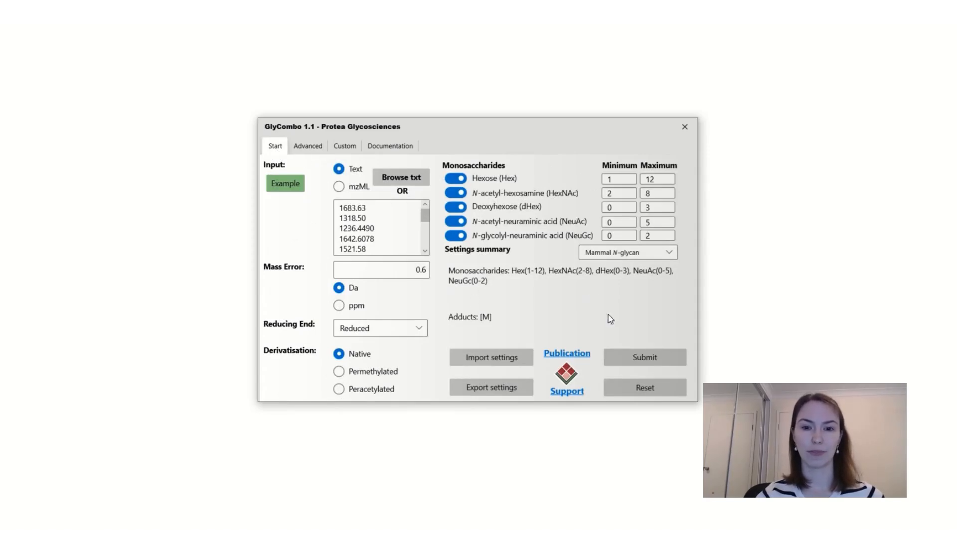
Submit the search and save the results as example_file in the GlyCombo folder.
left_click(637, 359)
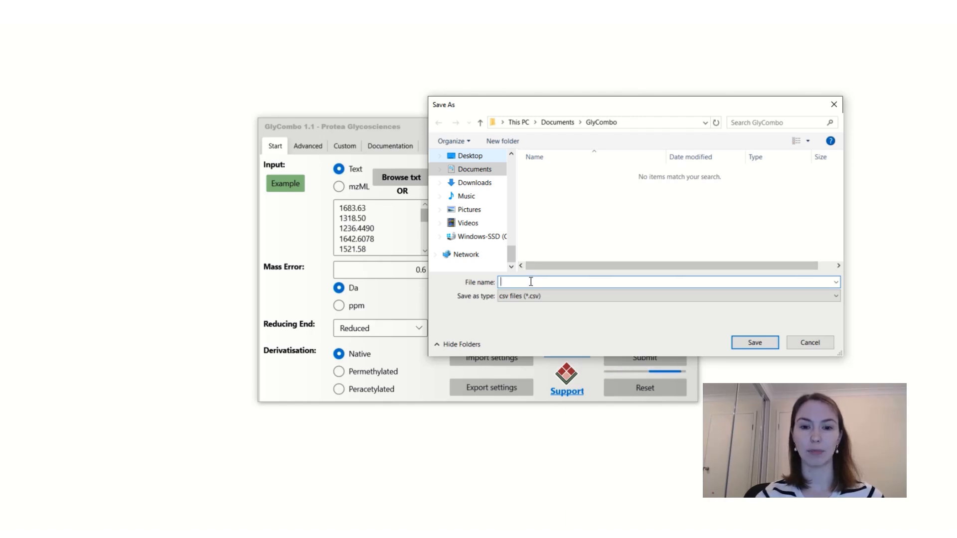
type("example")
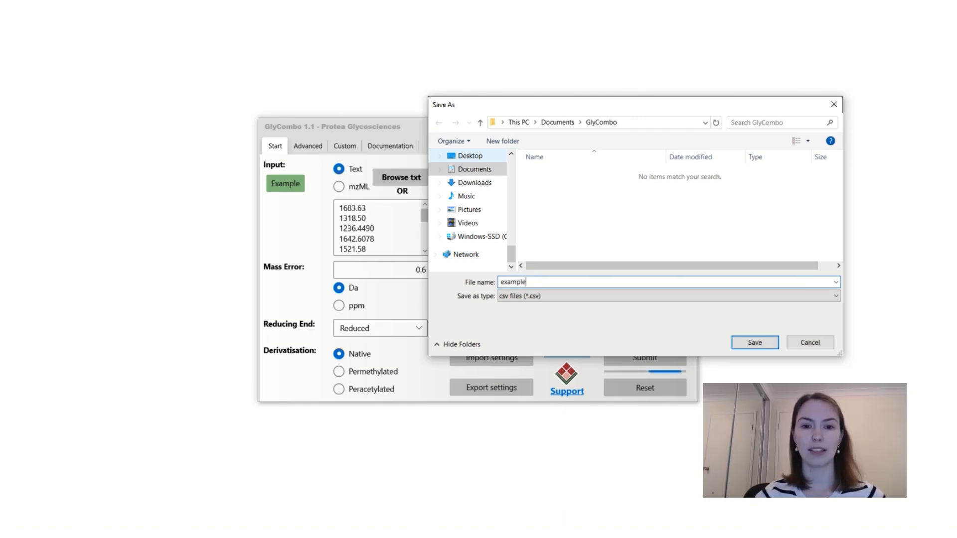
type("_file")
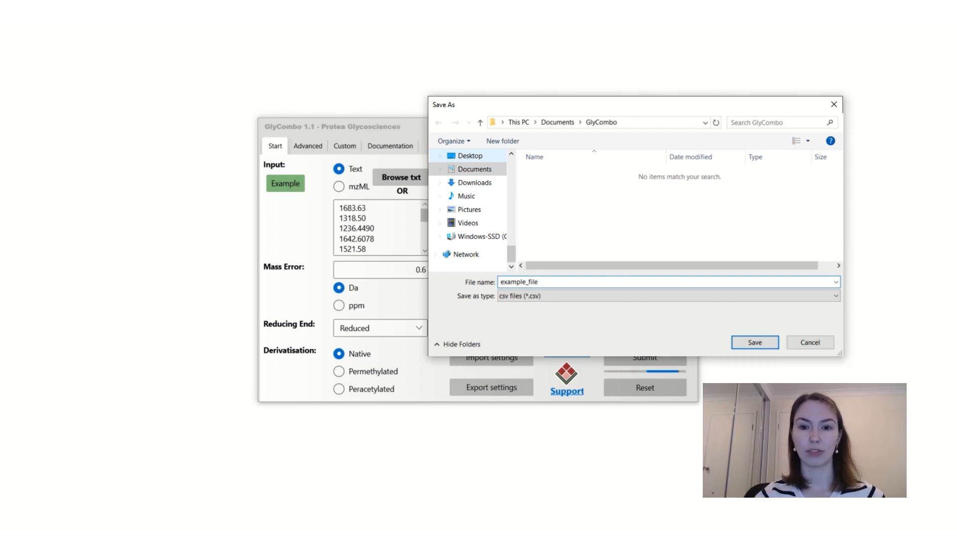
left_click(743, 342)
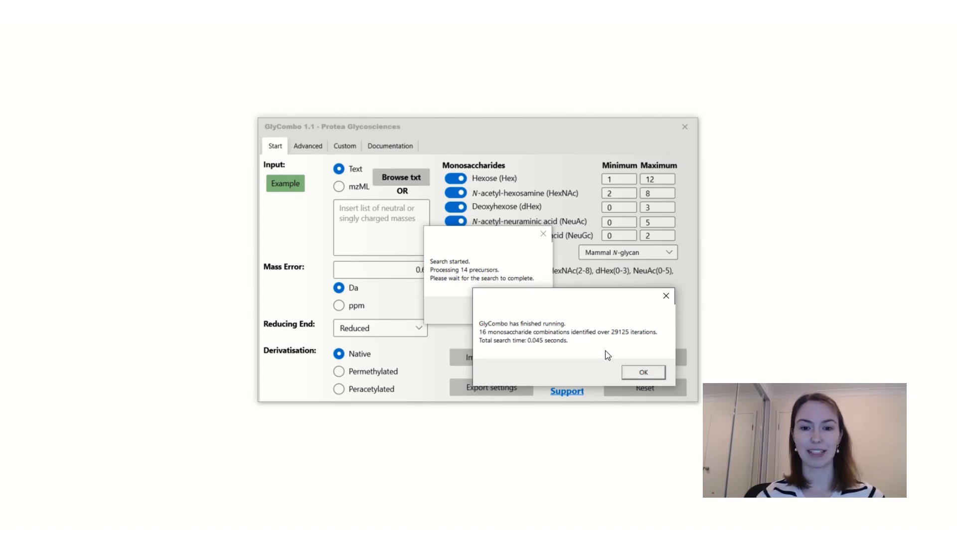
left_click(657, 375)
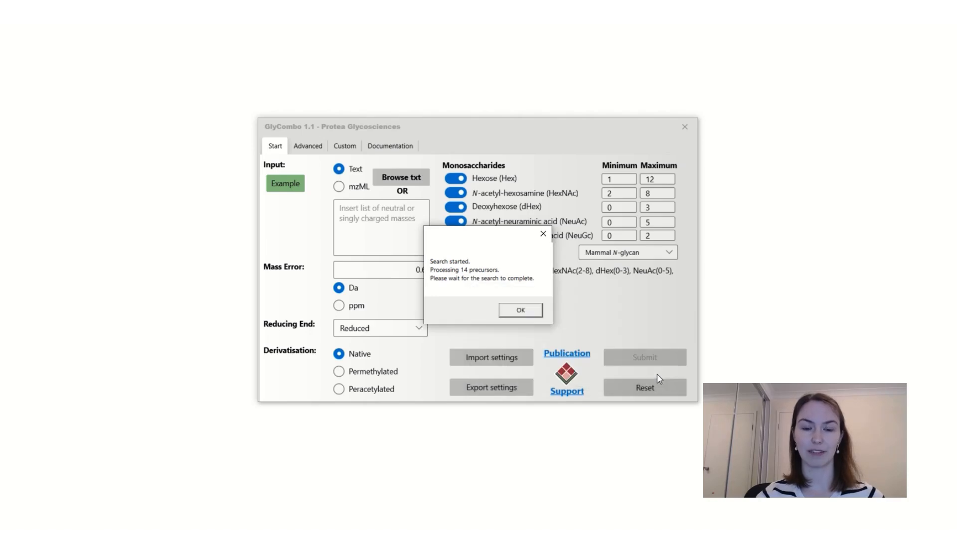
left_click(527, 314)
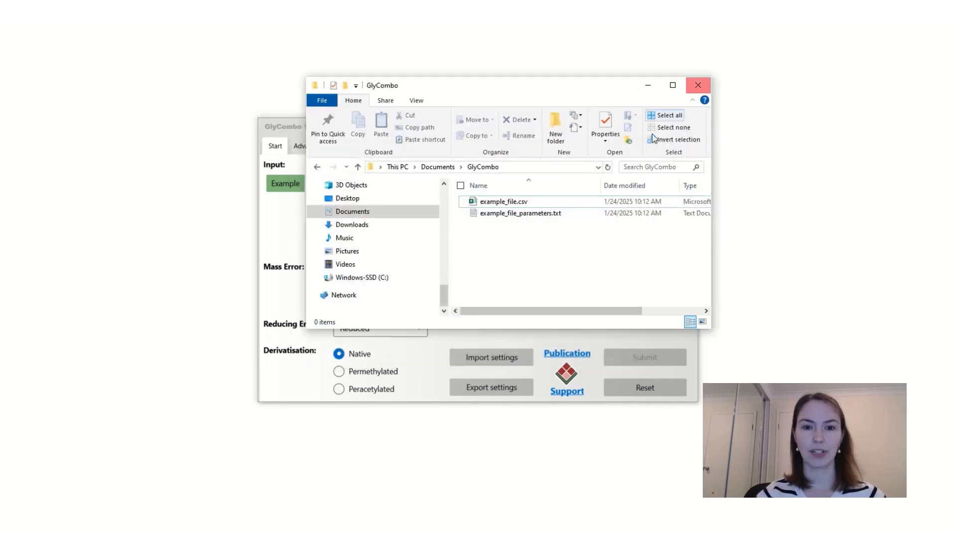
Open example_file_parameters.txt to review the saved search parameters, then close it.
double_click(572, 218)
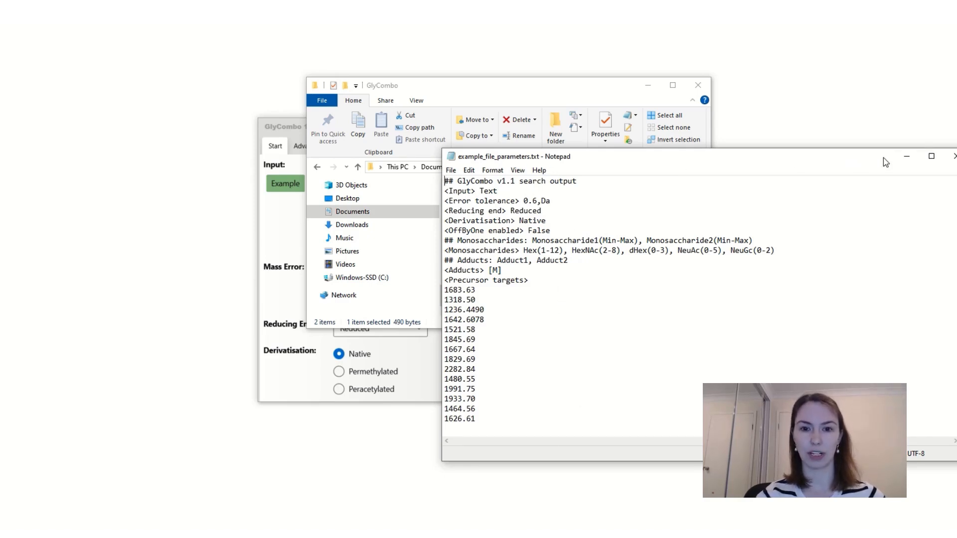
left_click(949, 157)
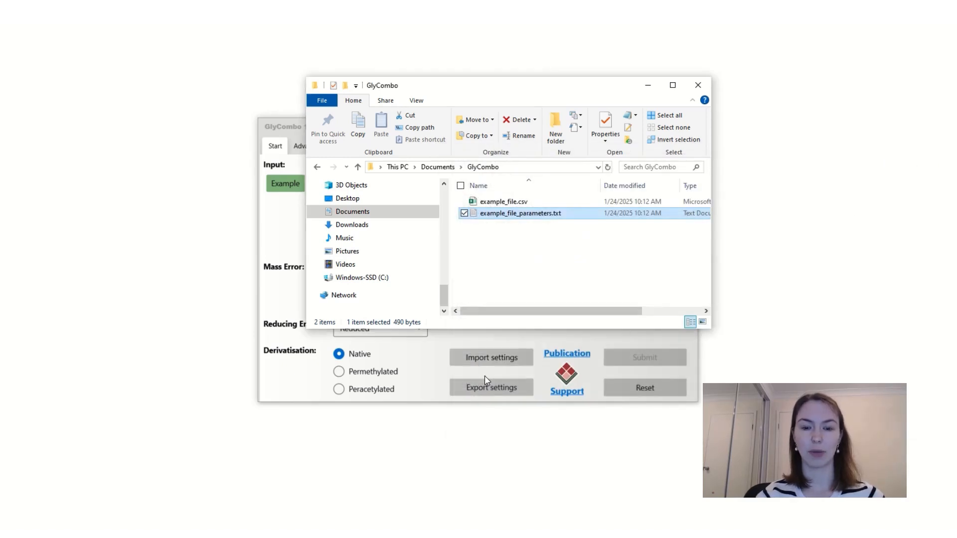
Open example_file.csv and autofit the widths of columns A to E.
double_click(514, 204)
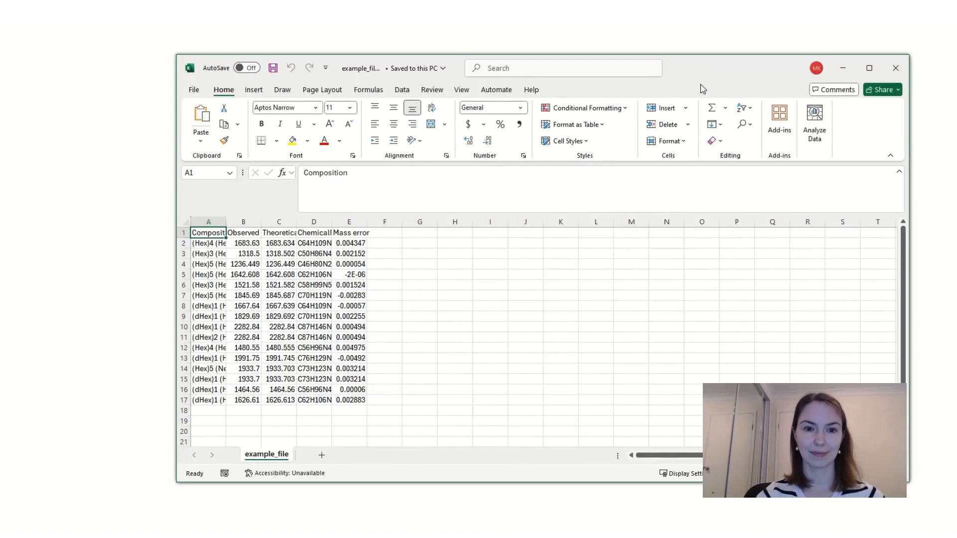
left_click_drag(214, 222, 360, 220)
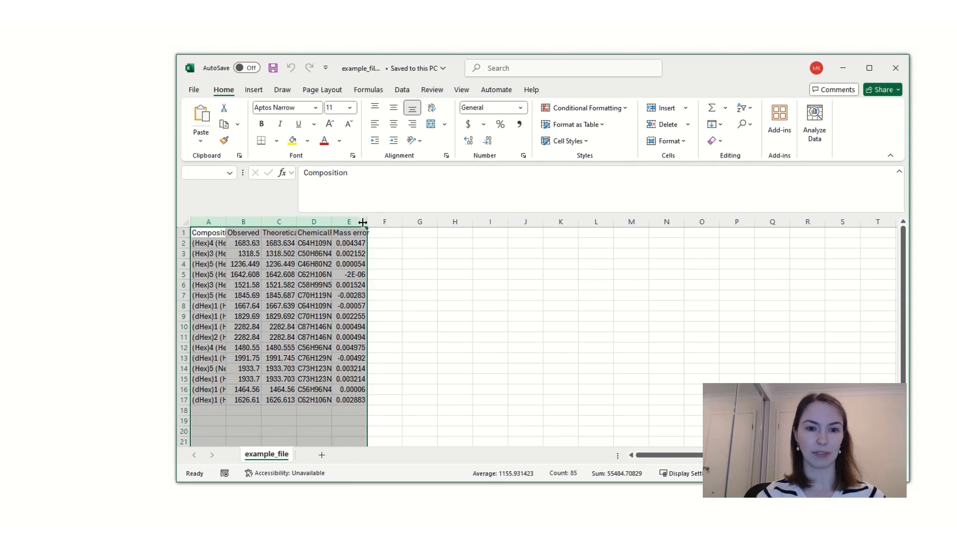
double_click(362, 222)
left_click(605, 308)
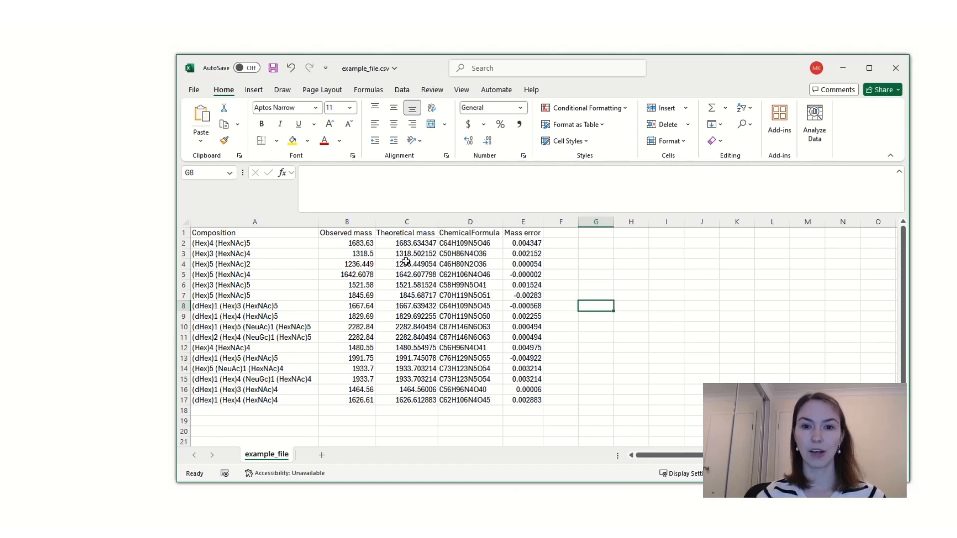
Examine the observed and theoretical masses in the results, selecting the two compositions that share the same observed mass.
left_click(414, 244)
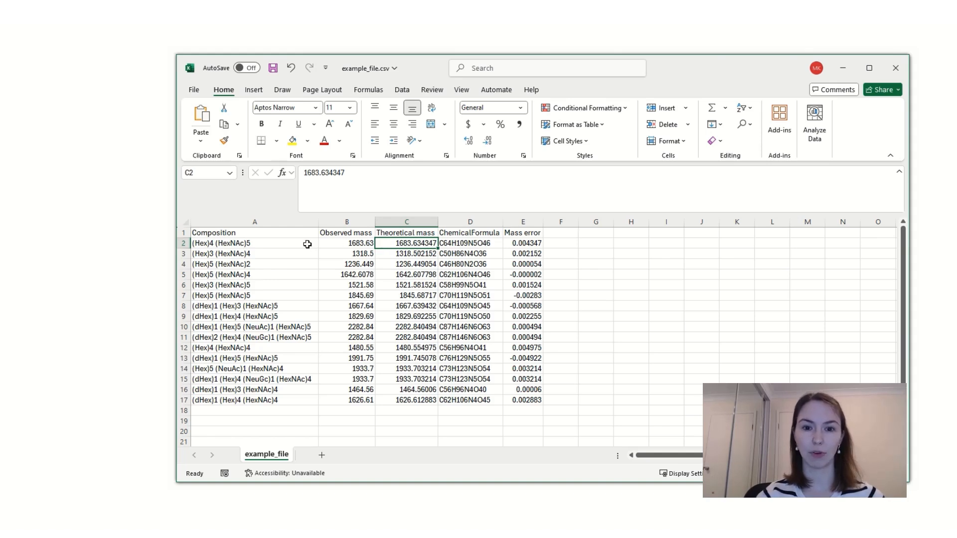
left_click(360, 245)
left_click(385, 244)
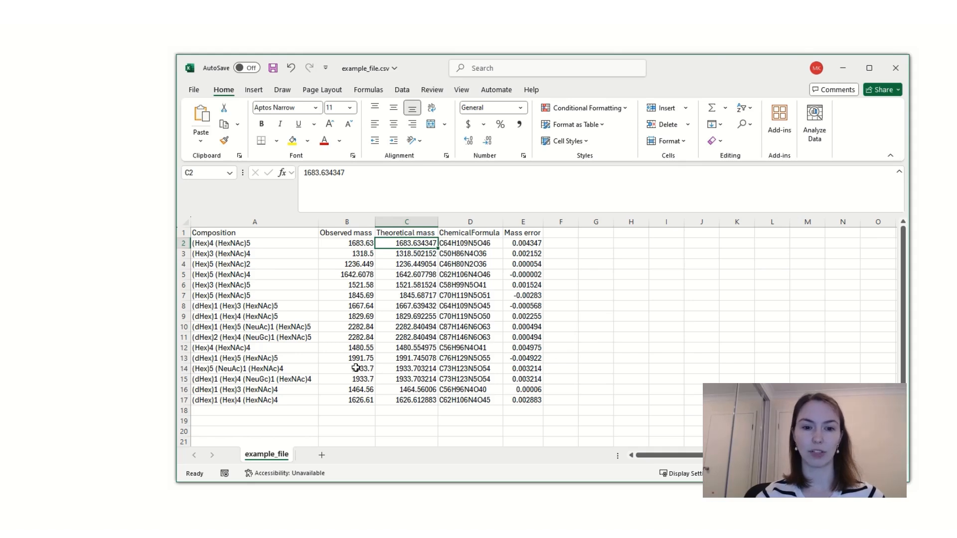
left_click_drag(356, 369, 353, 380)
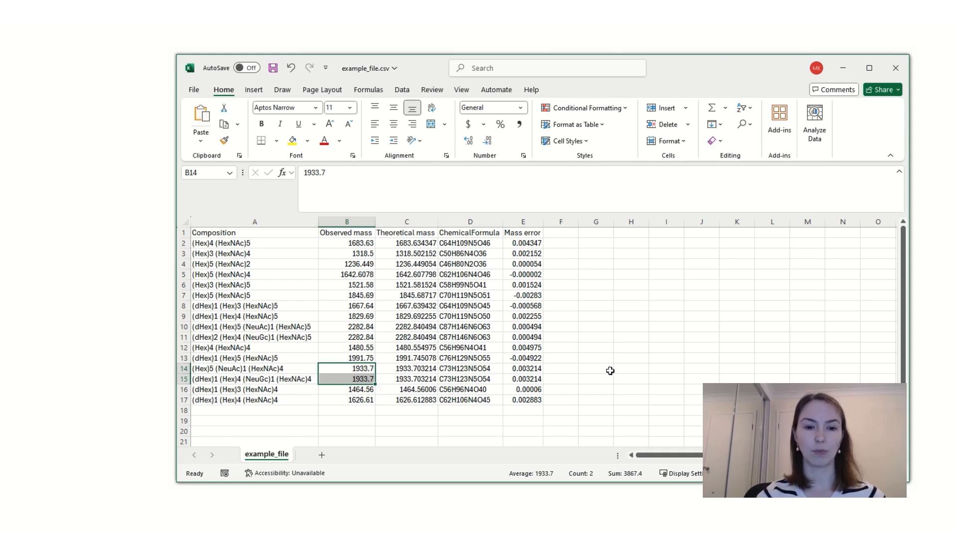
left_click(611, 371)
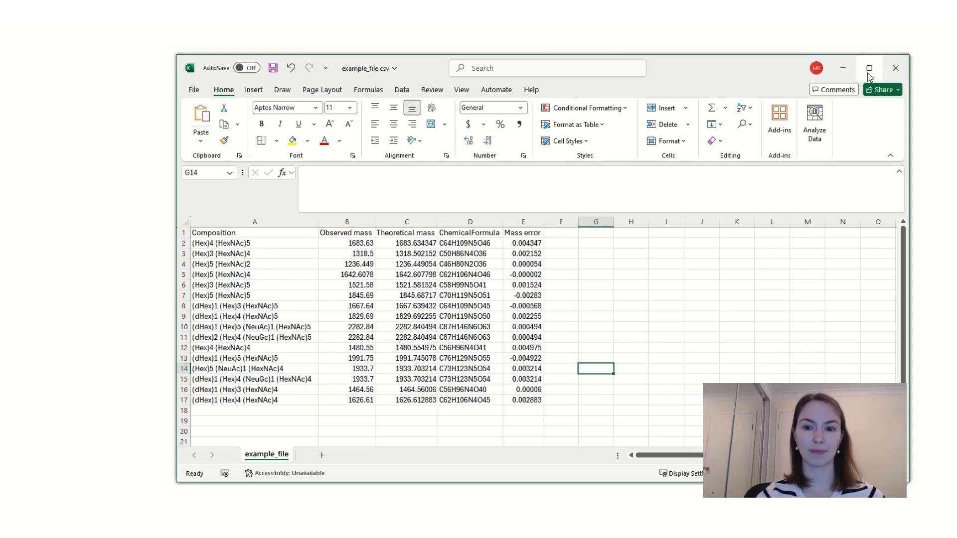
Minimize the spreadsheet, return to GlyCombo and reset all search settings to their defaults.
left_click(843, 67)
left_click(654, 87)
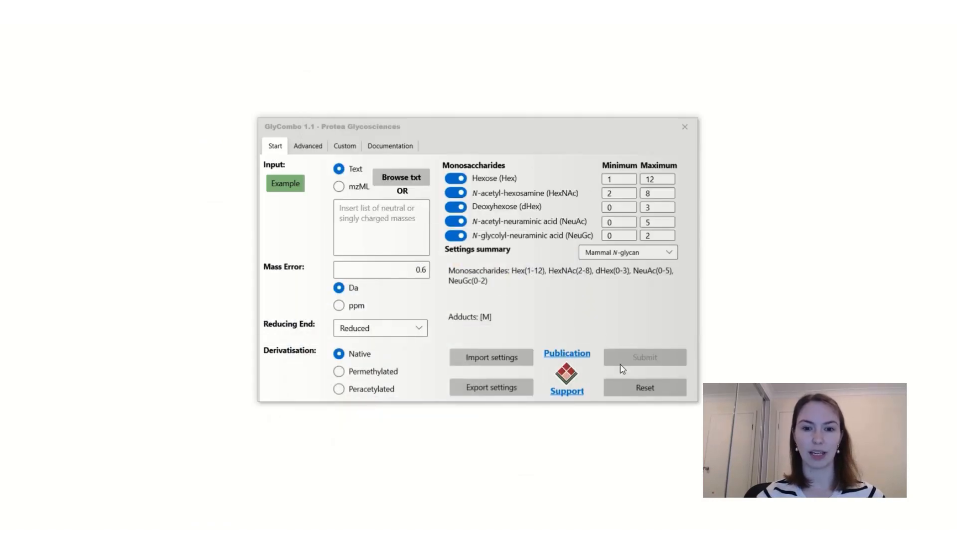
left_click(623, 390)
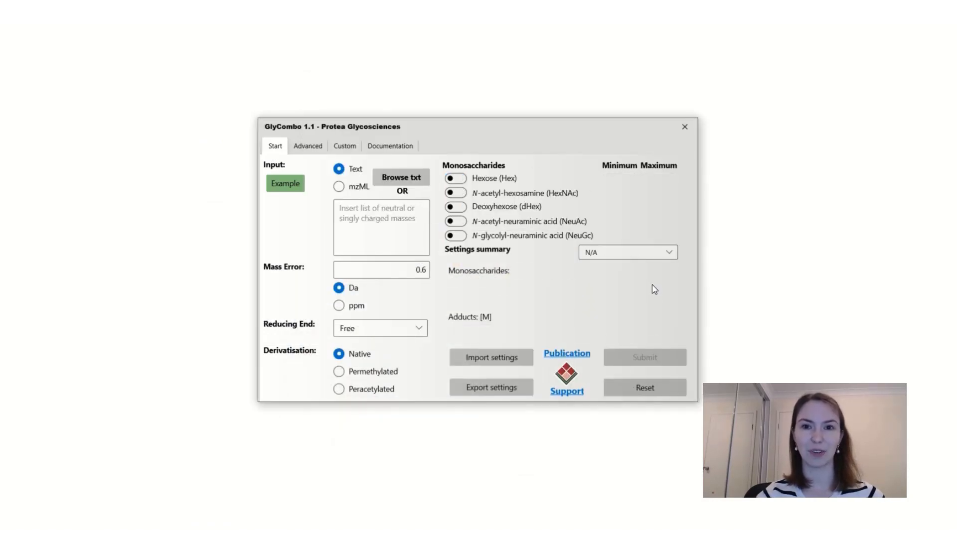